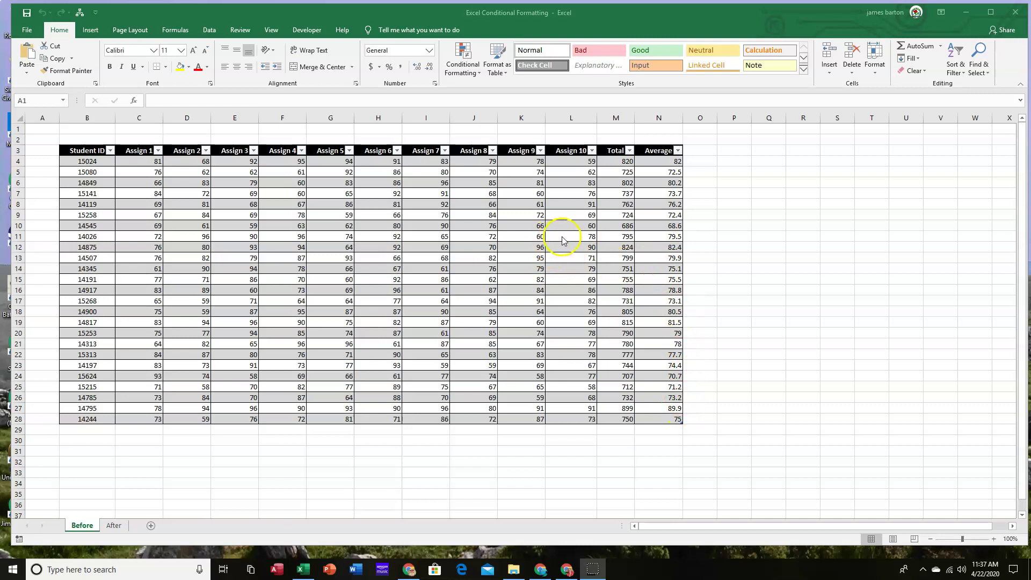
# Look at the sort and filter options of the Average column and close them without changes.
pyautogui.click(679, 151)
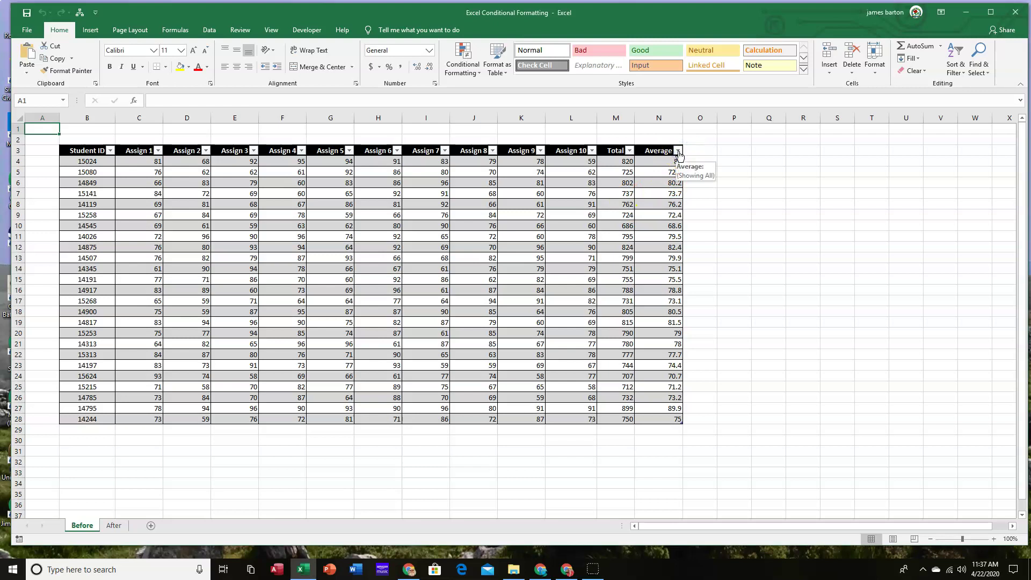
pyautogui.click(680, 151)
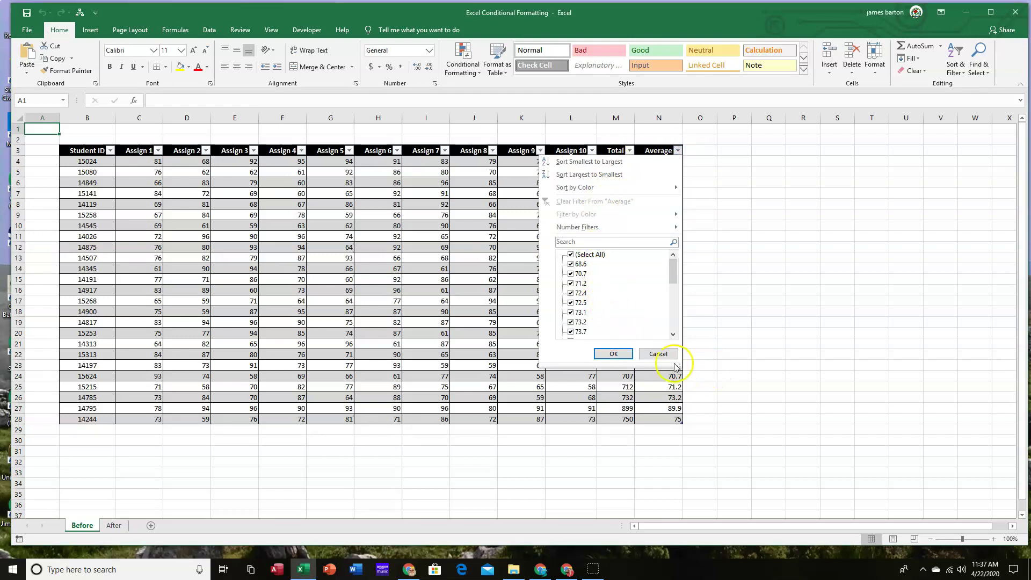
pyautogui.click(658, 354)
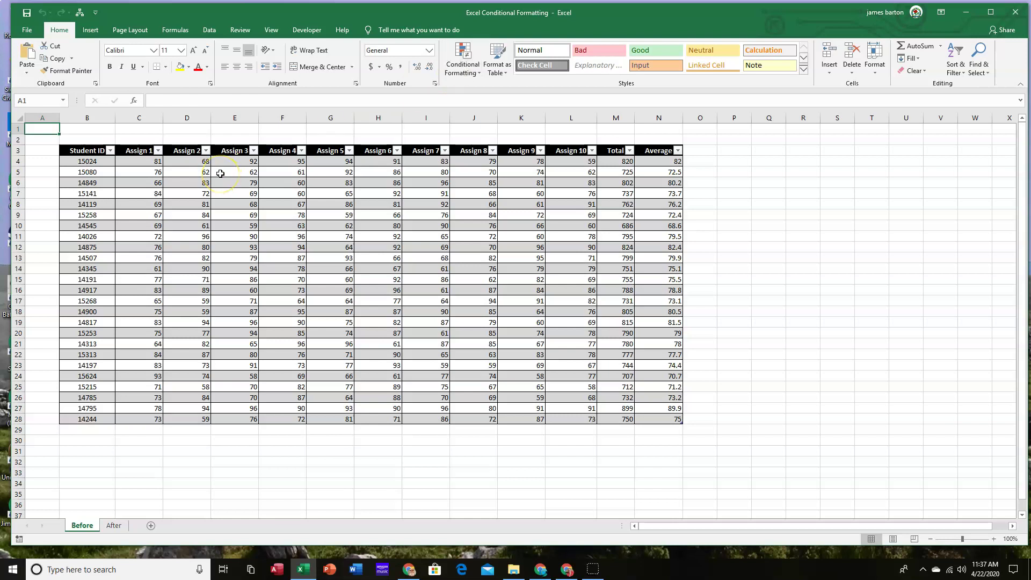
# Add a Less Than highlight rule to assignment scores C4:L28, formatting values below 60 with Light Red Fill with Dark Red Text.
pyautogui.click(139, 163)
pyautogui.moveTo(139, 163); pyautogui.dragTo(556, 416)
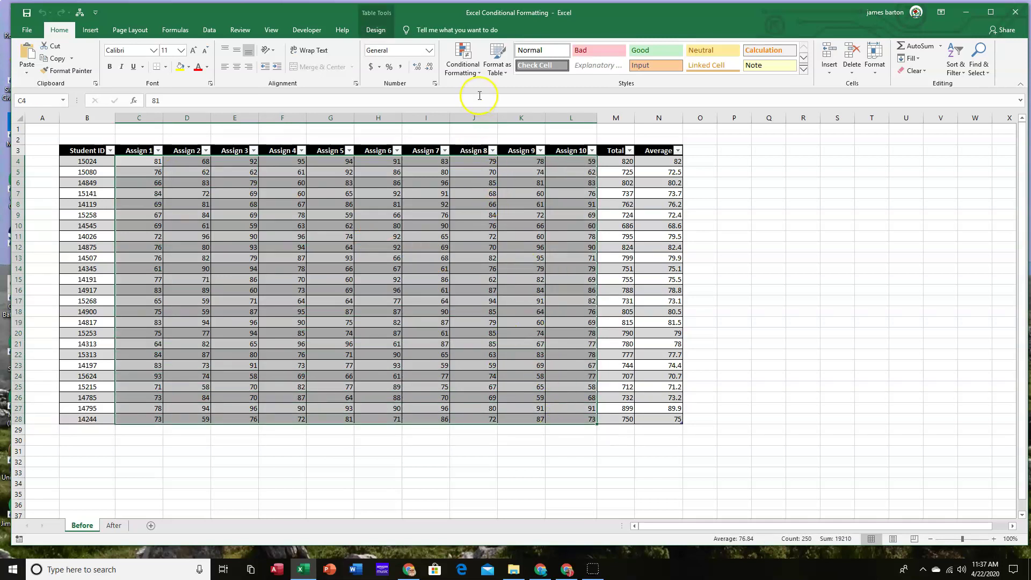
pyautogui.click(476, 73)
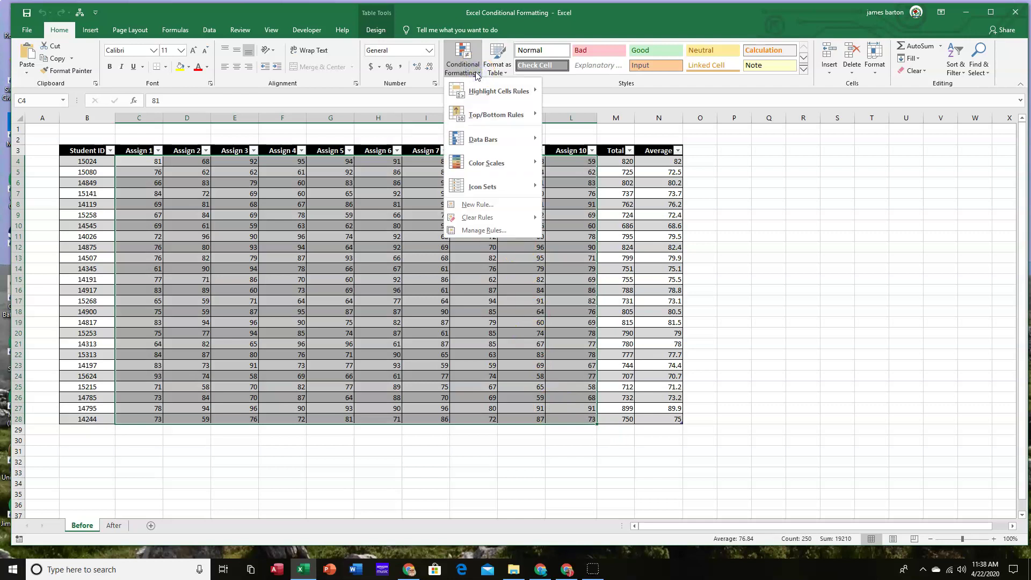
pyautogui.click(478, 91)
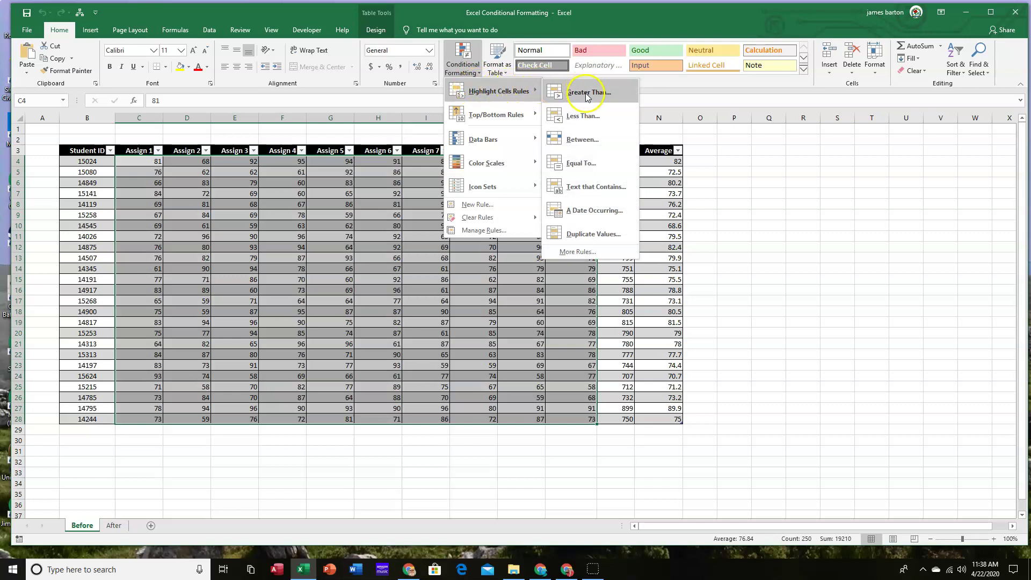
pyautogui.click(595, 119)
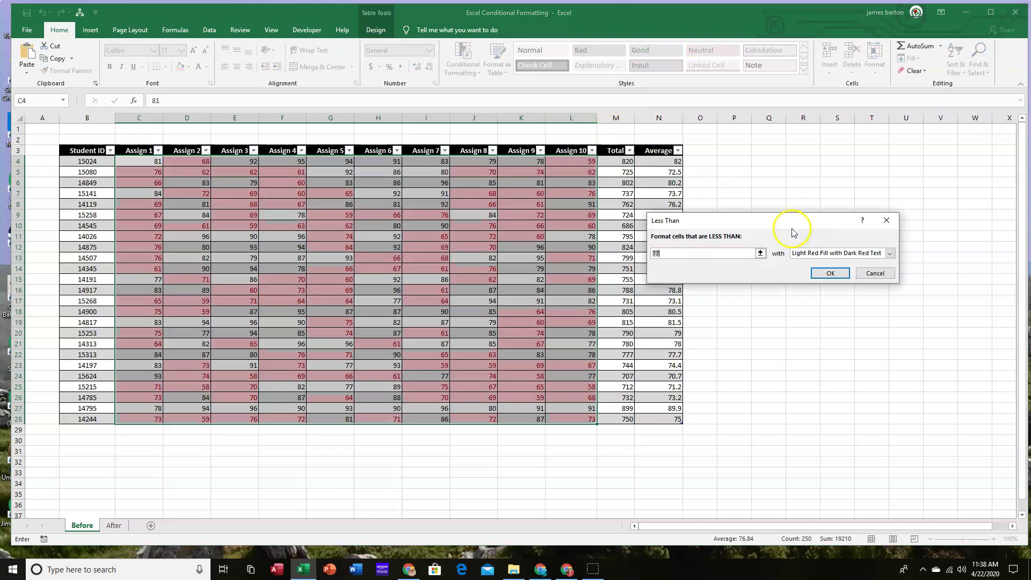
pyautogui.click(714, 252)
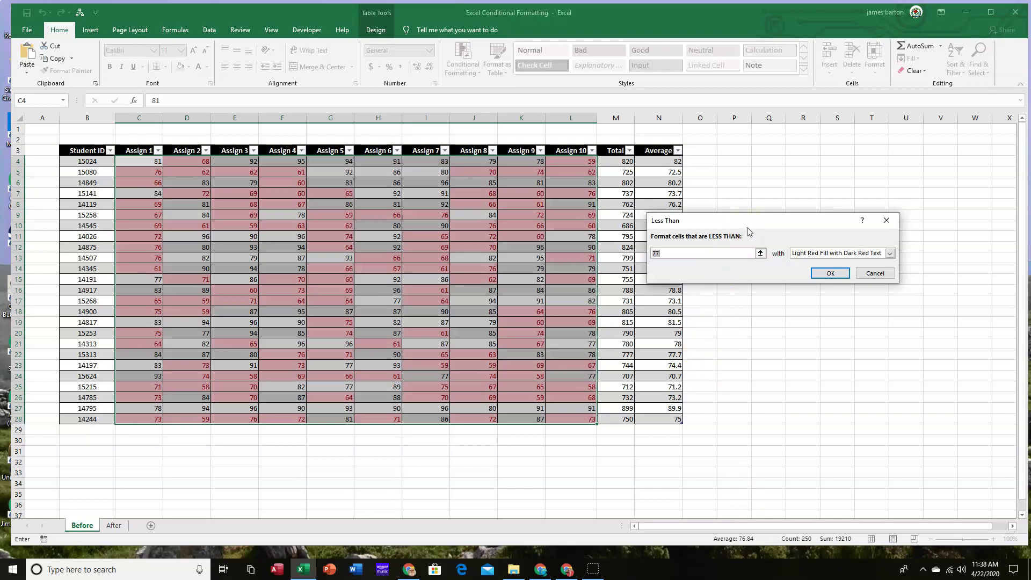
pyautogui.write('60')
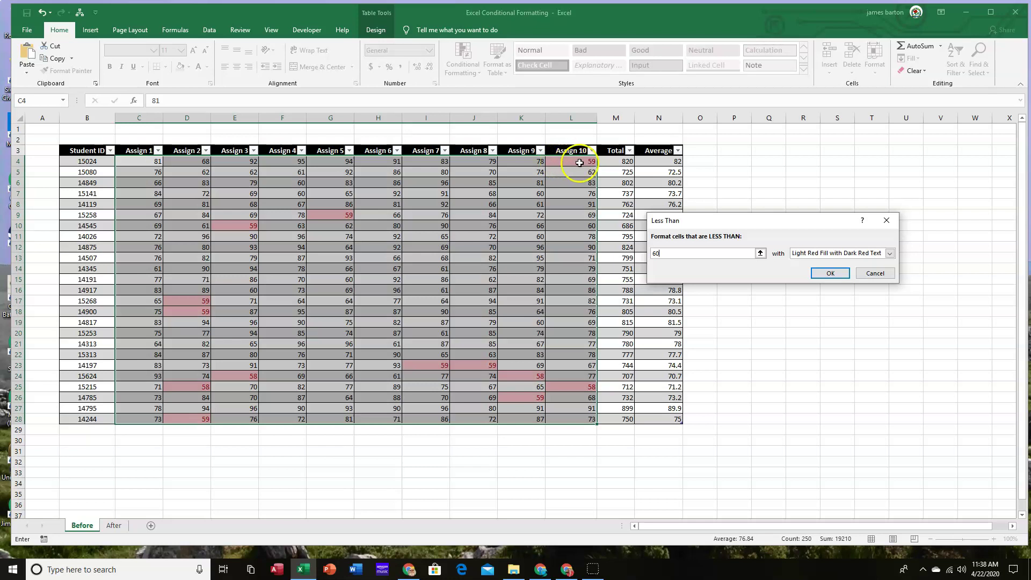
pyautogui.click(889, 257)
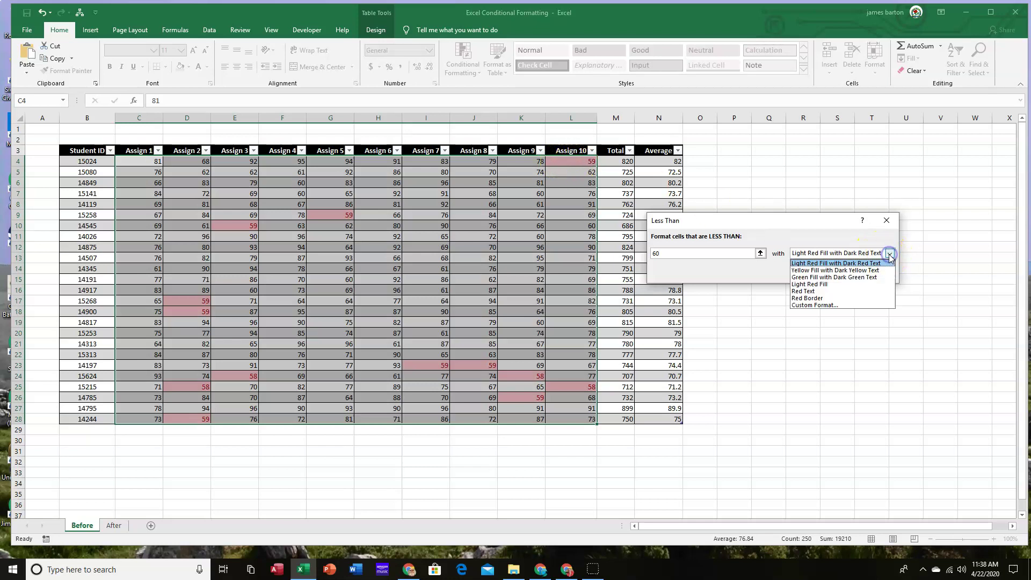
pyautogui.click(835, 230)
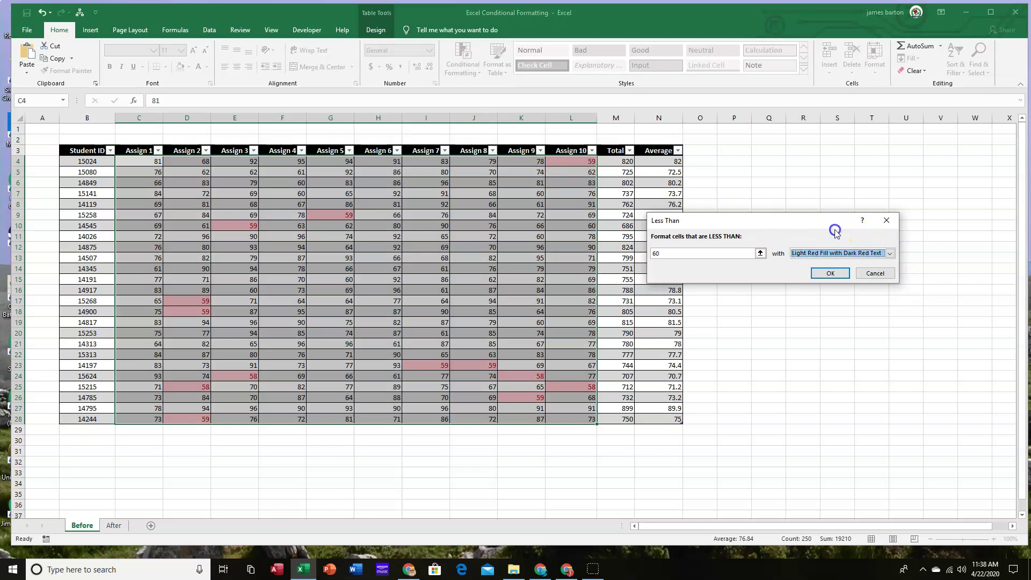
pyautogui.click(830, 273)
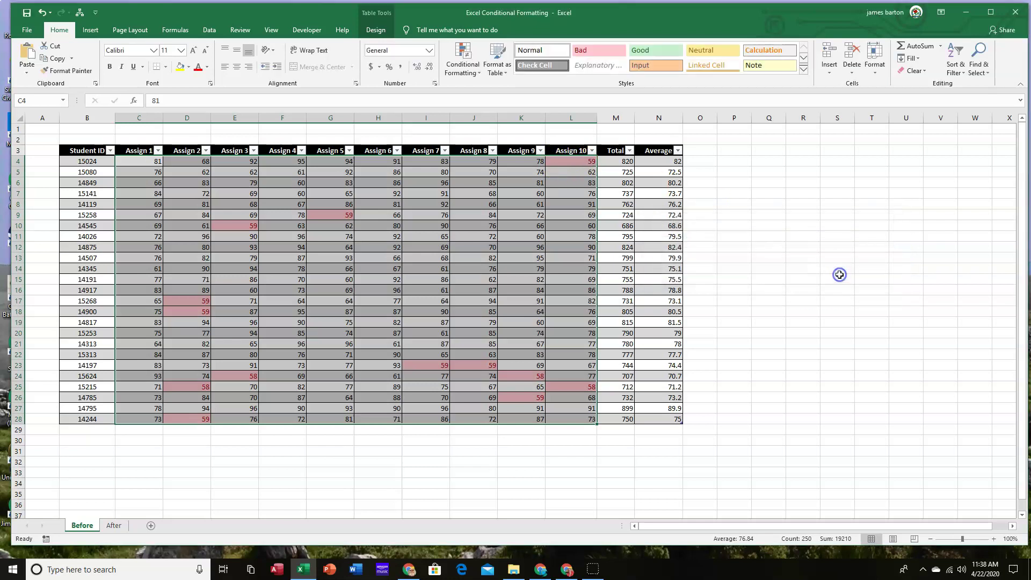
pyautogui.click(718, 205)
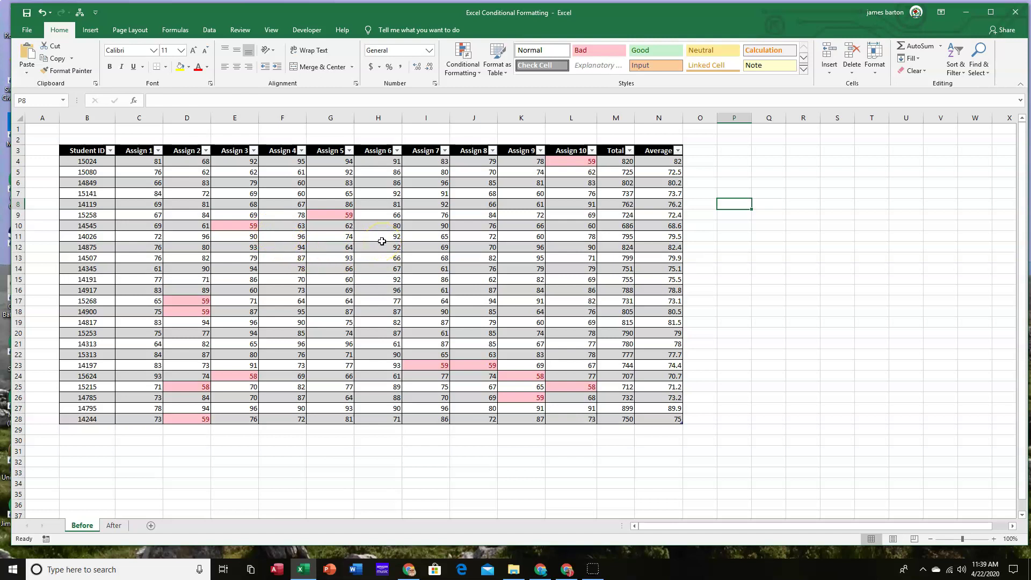
# Add a Between highlight rule to assignment scores C4:L28, formatting values from 60 to 69 with Yellow Fill with Dark Yellow Text.
pyautogui.moveTo(142, 161); pyautogui.dragTo(583, 414)
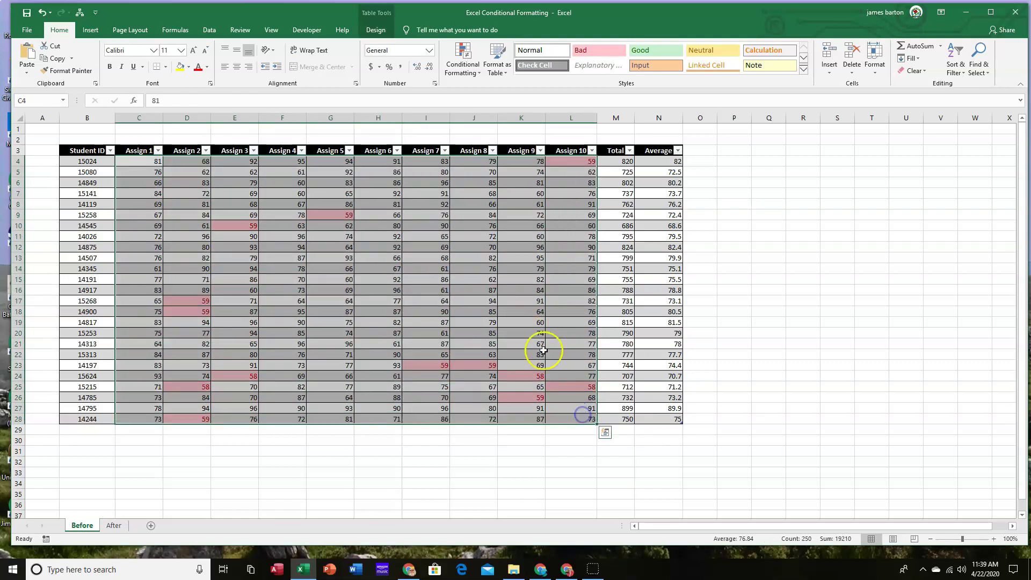
pyautogui.click(467, 69)
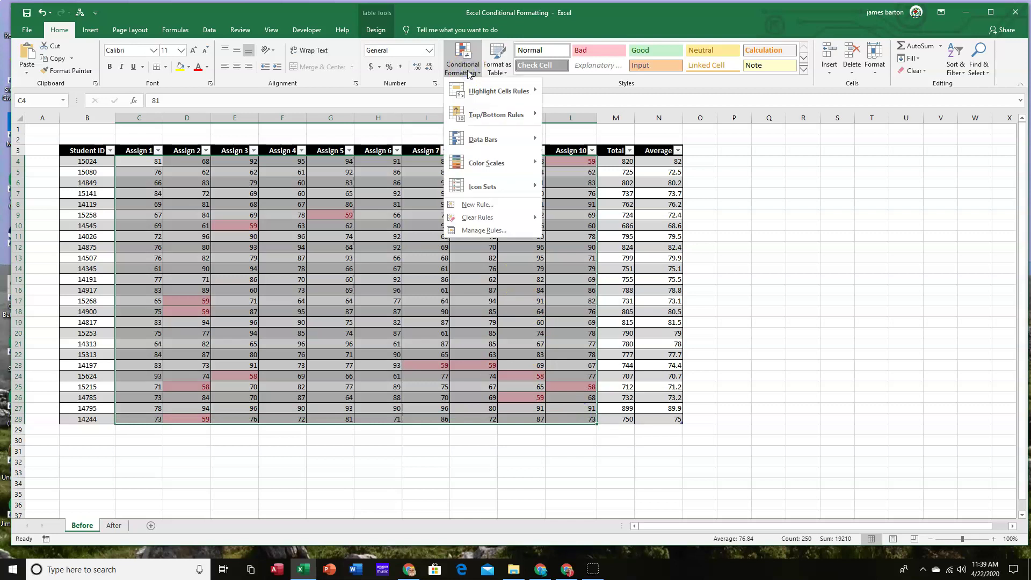
pyautogui.click(478, 92)
pyautogui.click(599, 138)
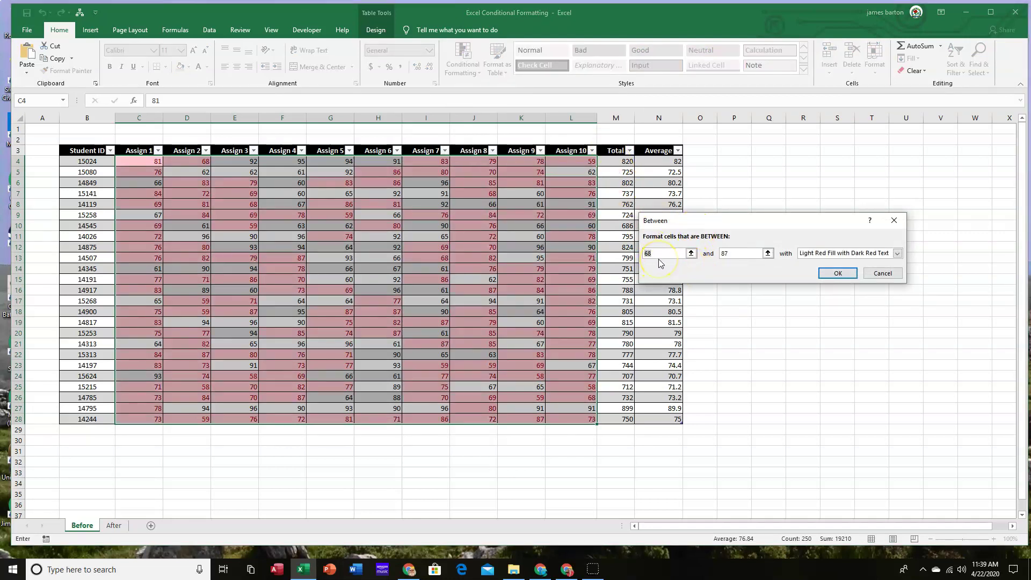
pyautogui.click(740, 255)
pyautogui.write('60')
pyautogui.doubleClick(743, 254)
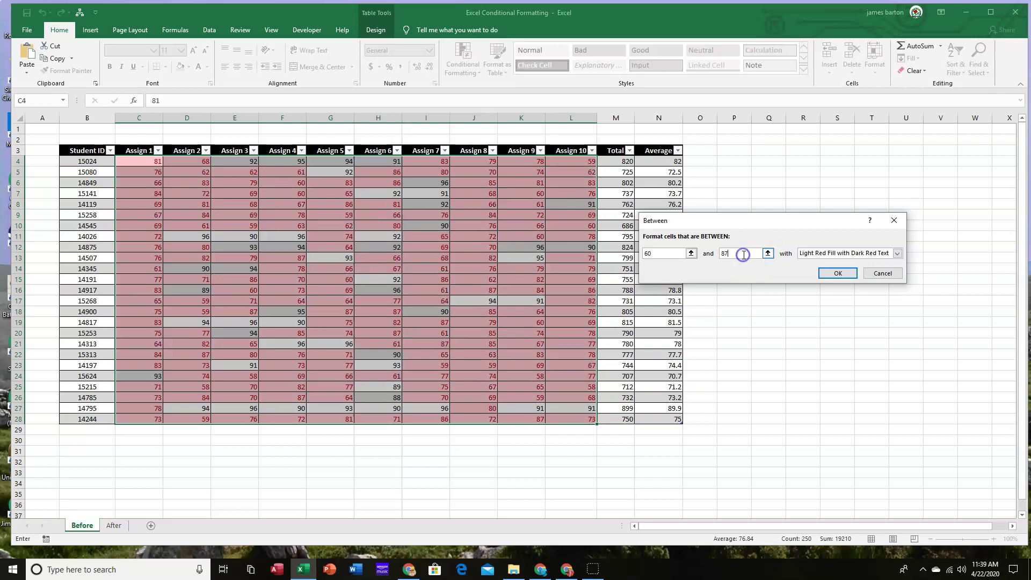
pyautogui.write('69')
pyautogui.click(747, 253)
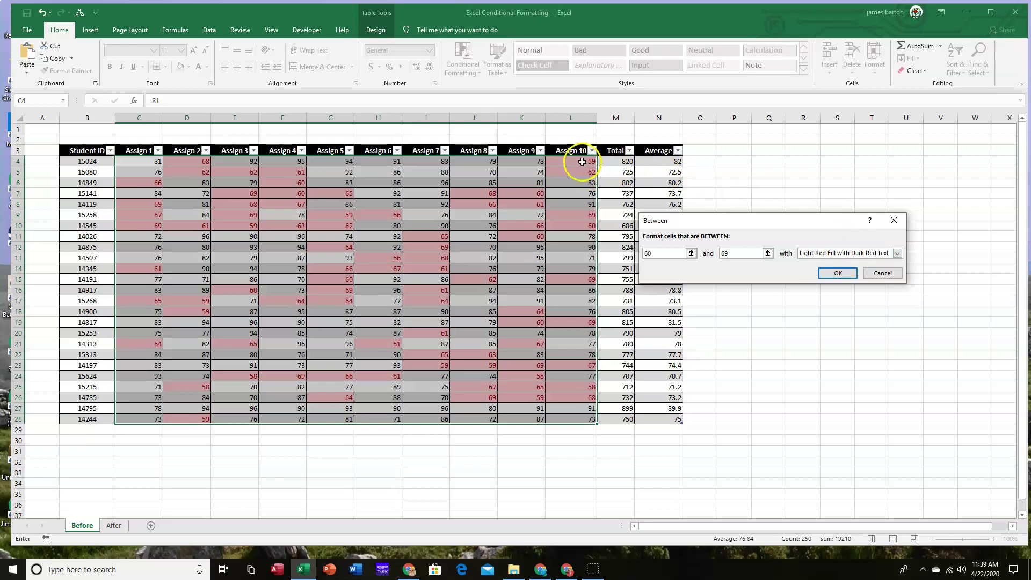
pyautogui.click(898, 254)
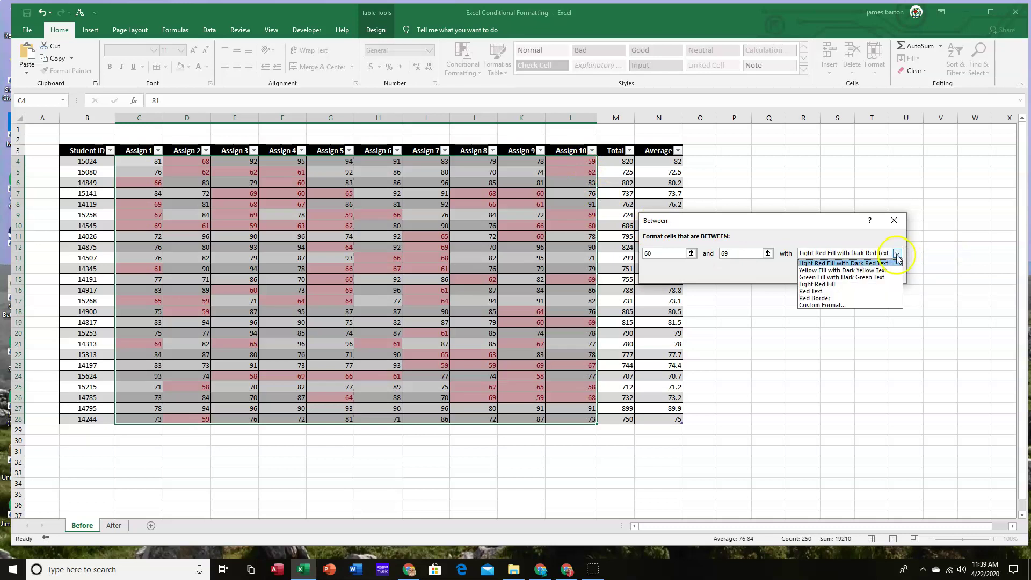
pyautogui.click(836, 270)
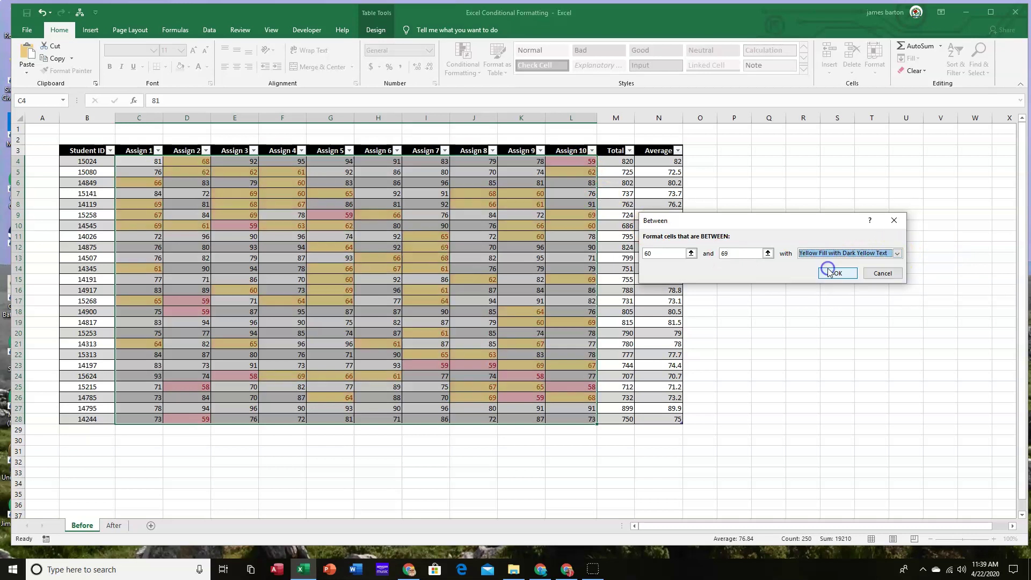
pyautogui.click(836, 274)
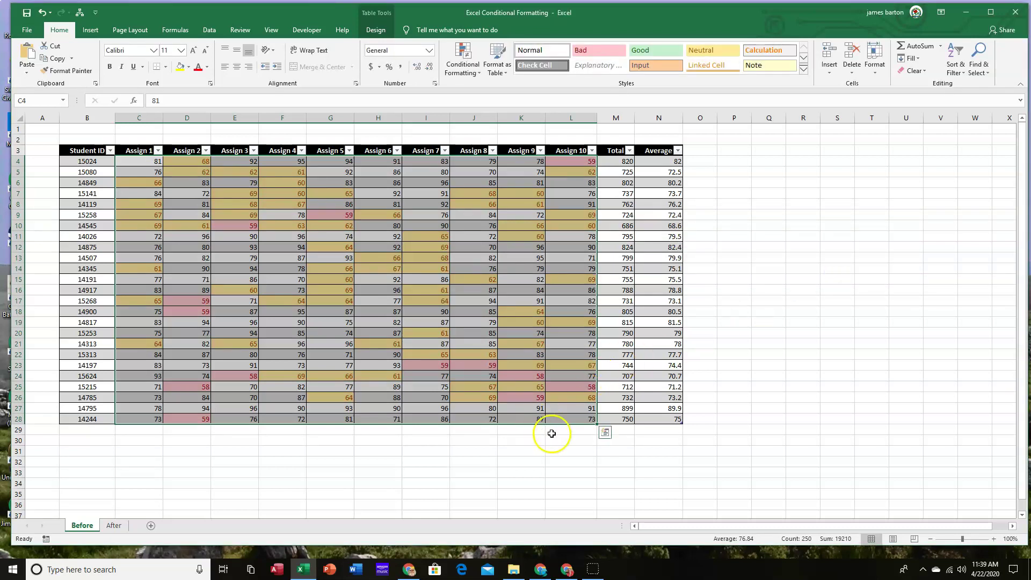
pyautogui.click(714, 216)
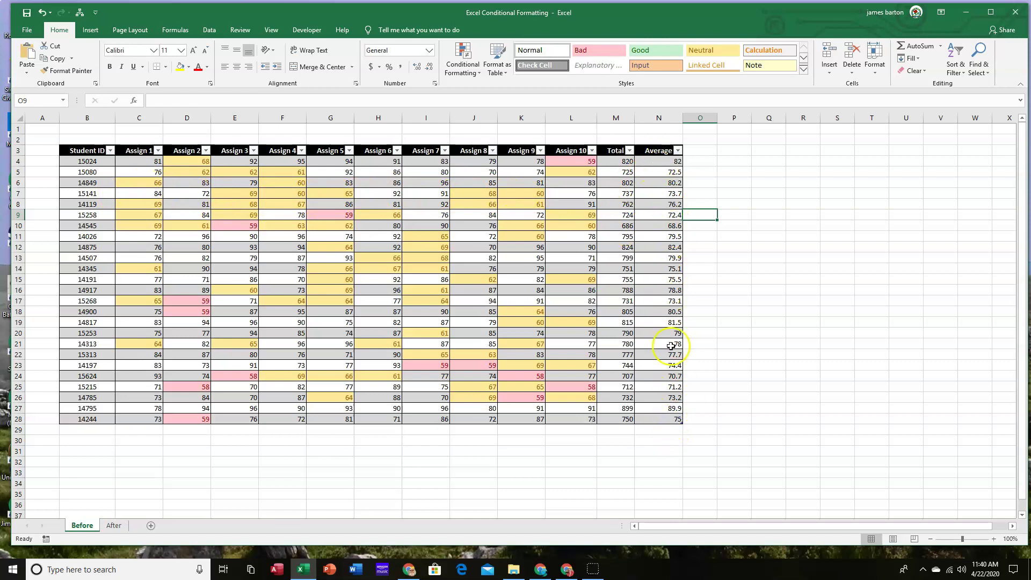
# Apply the Green-Yellow-Red color scale to the Average column values in N4:N28.
pyautogui.click(662, 160)
pyautogui.moveTo(662, 161); pyautogui.dragTo(666, 418)
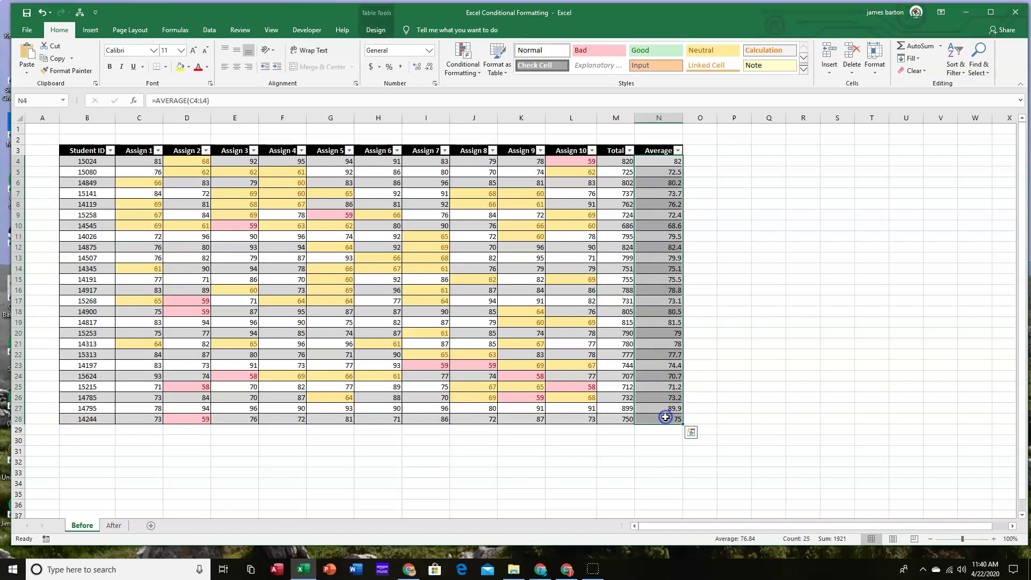
pyautogui.click(475, 72)
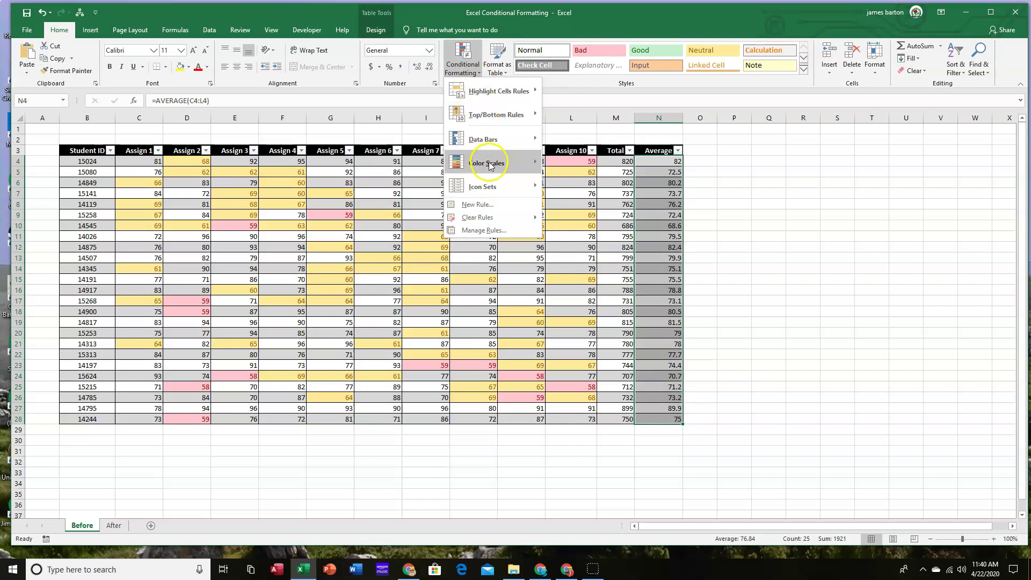
pyautogui.moveTo(490, 164)
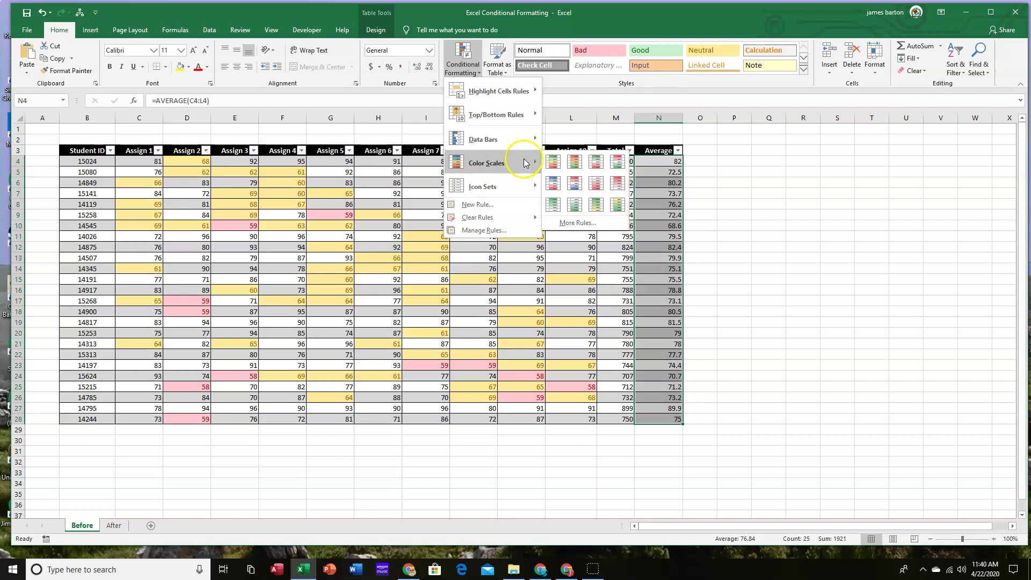
pyautogui.click(554, 164)
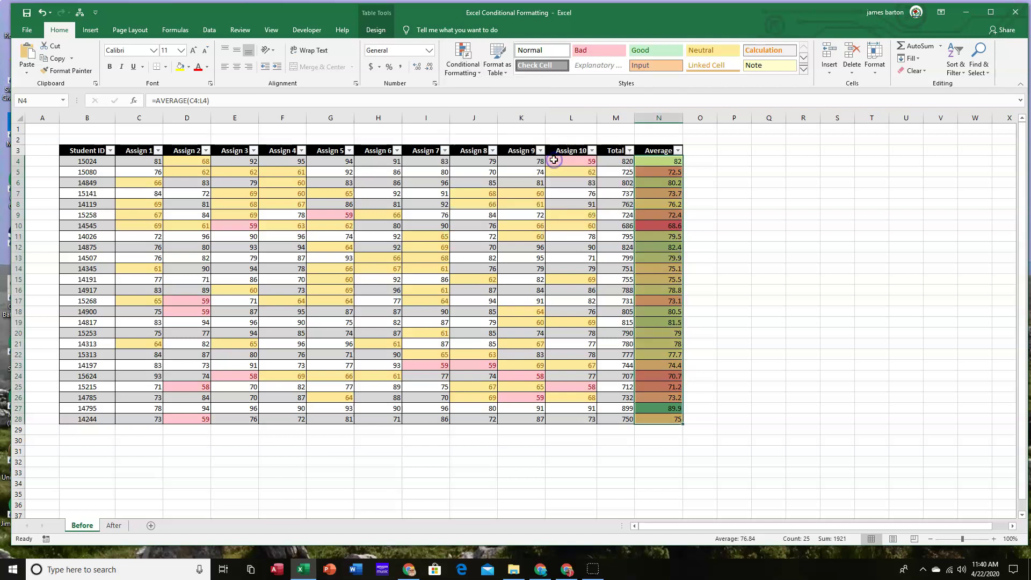
pyautogui.click(743, 223)
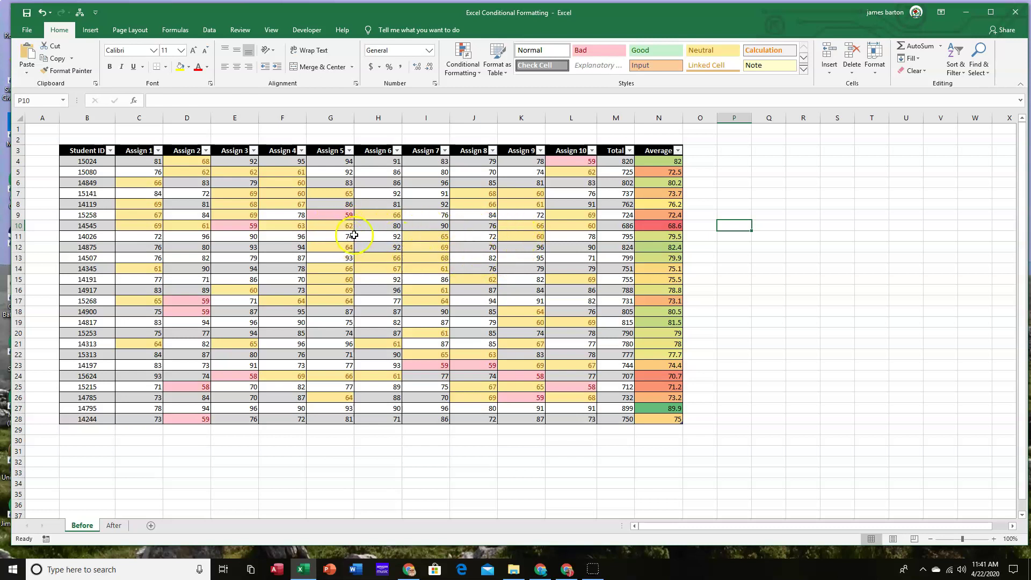
# Review the table's conditional formatting rules and inspect the settings of the rule for values between 60 and 69.
pyautogui.click(378, 225)
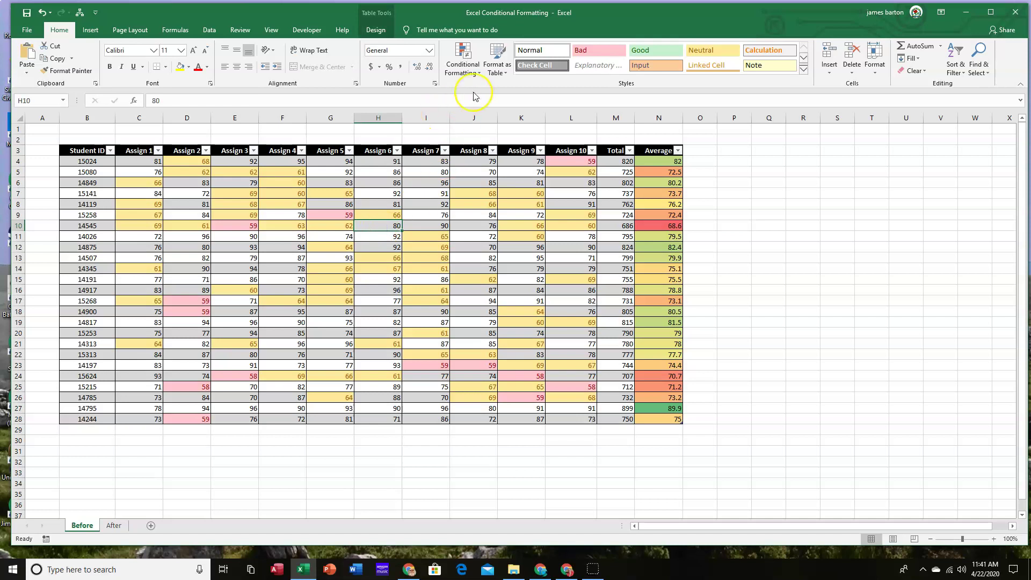
pyautogui.click(479, 74)
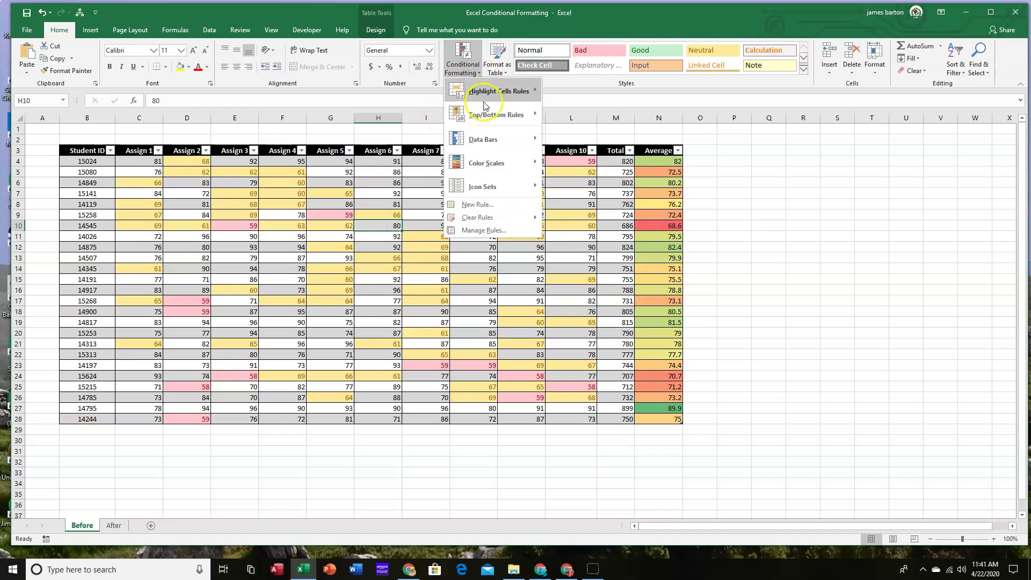
pyautogui.click(480, 230)
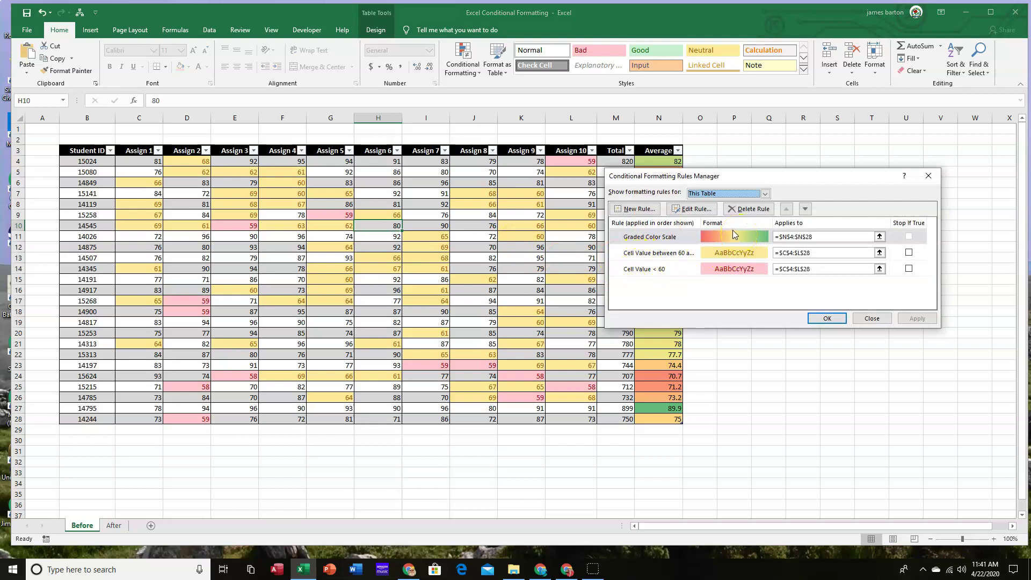
pyautogui.click(667, 254)
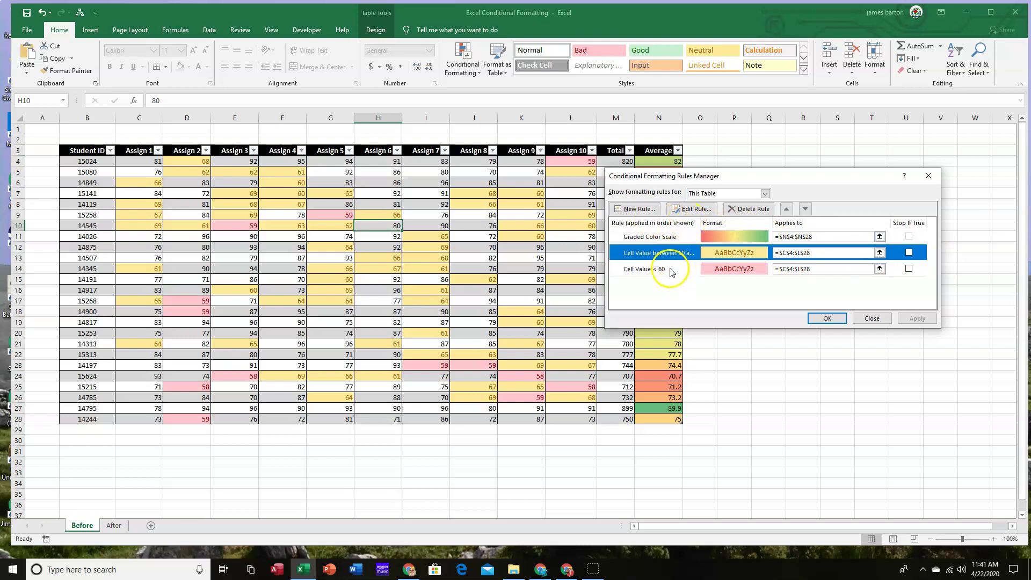
pyautogui.click(692, 211)
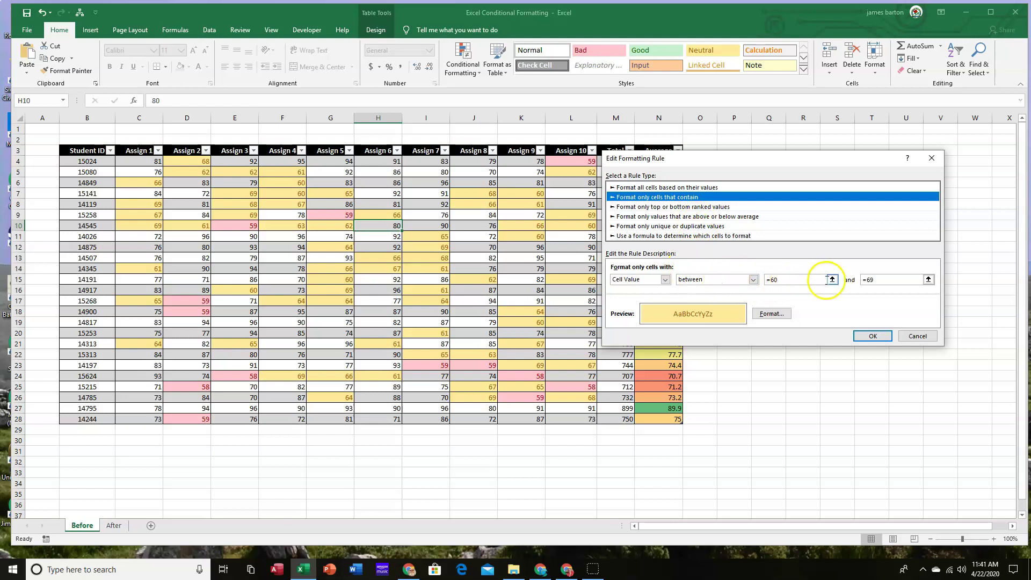
pyautogui.click(929, 279)
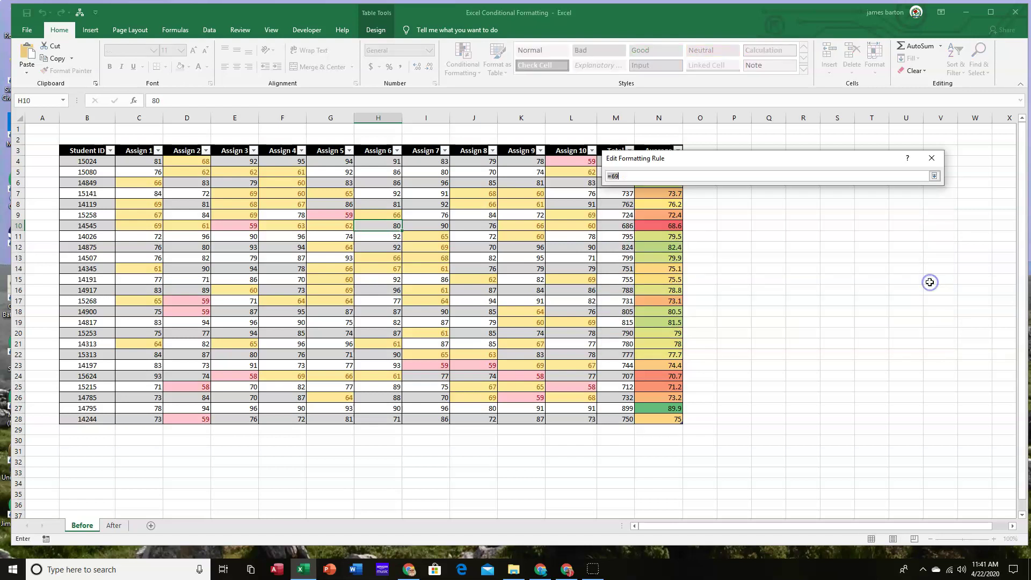
pyautogui.click(936, 176)
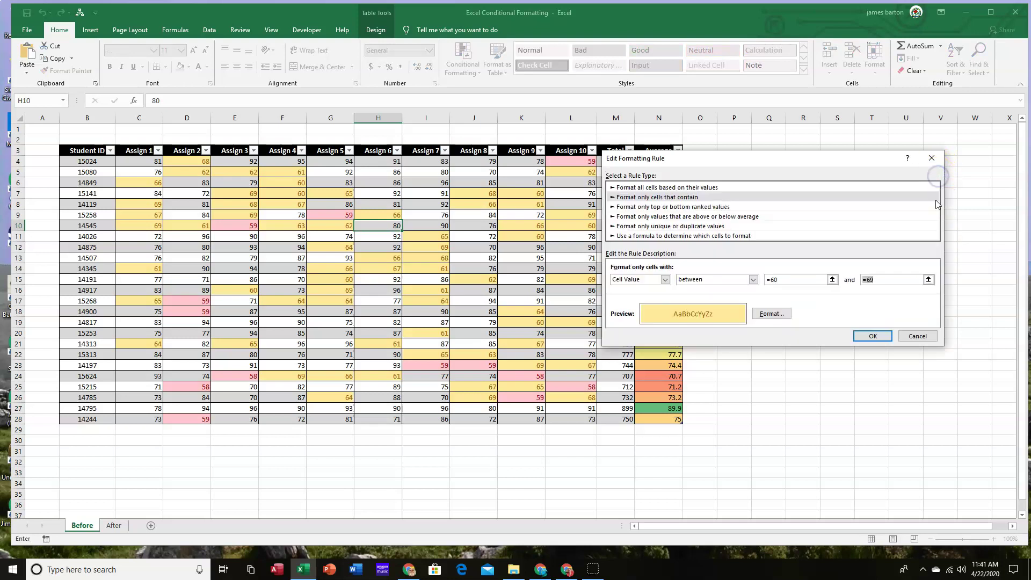
pyautogui.click(880, 340)
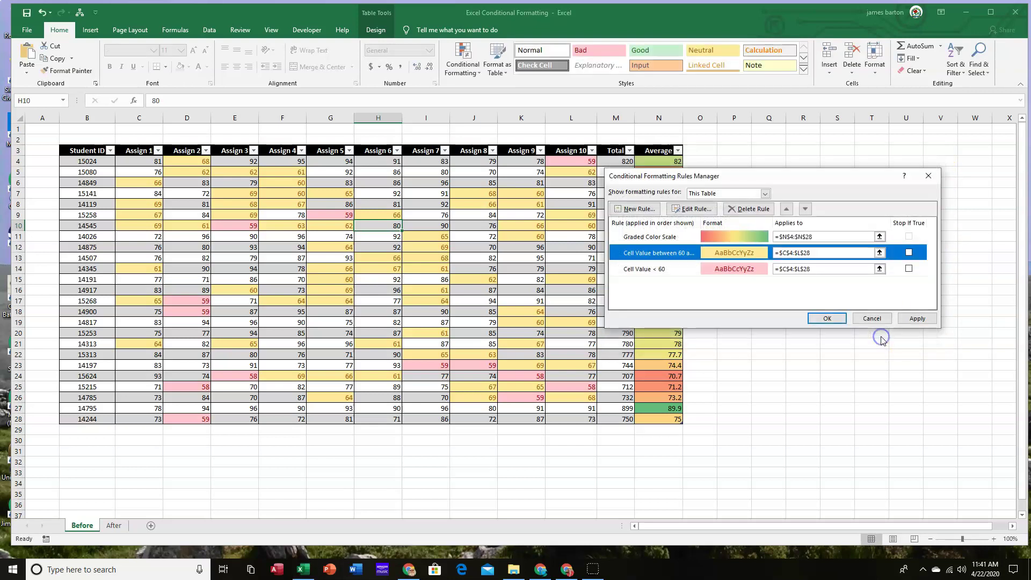
# Inspect the settings of the Graded Color Scale rule and close the rules manager.
pyautogui.click(668, 238)
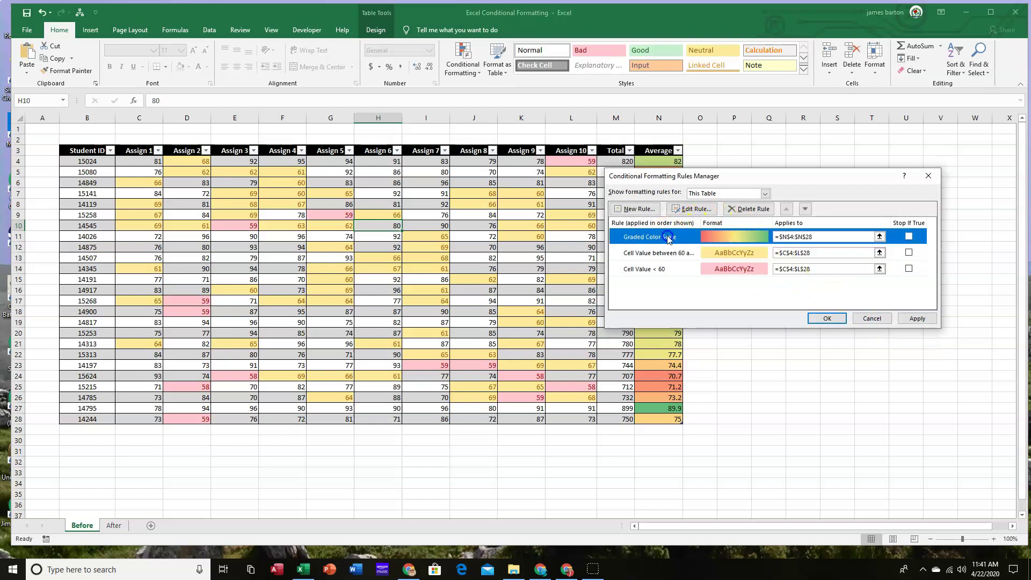
pyautogui.click(691, 209)
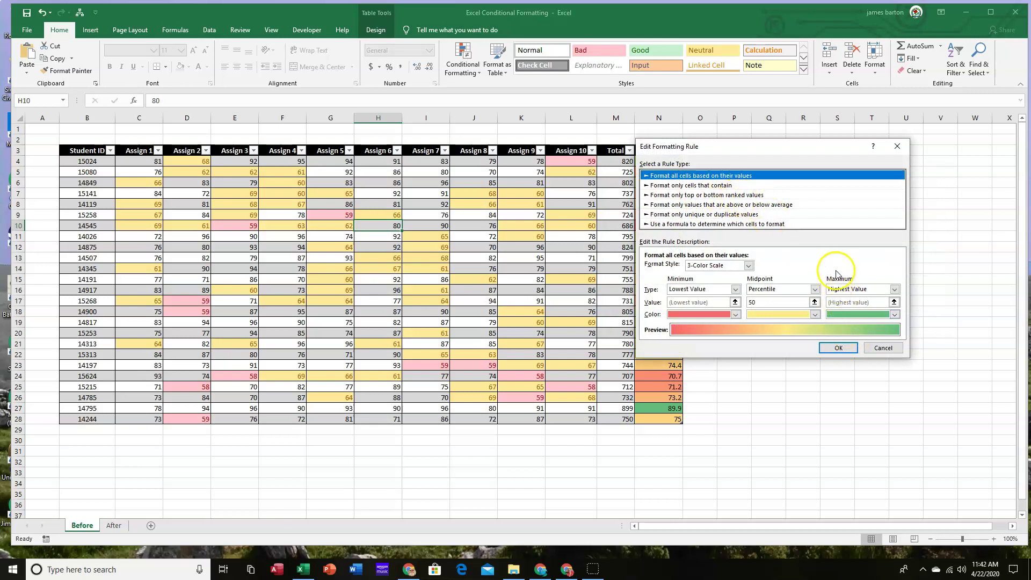
pyautogui.click(839, 348)
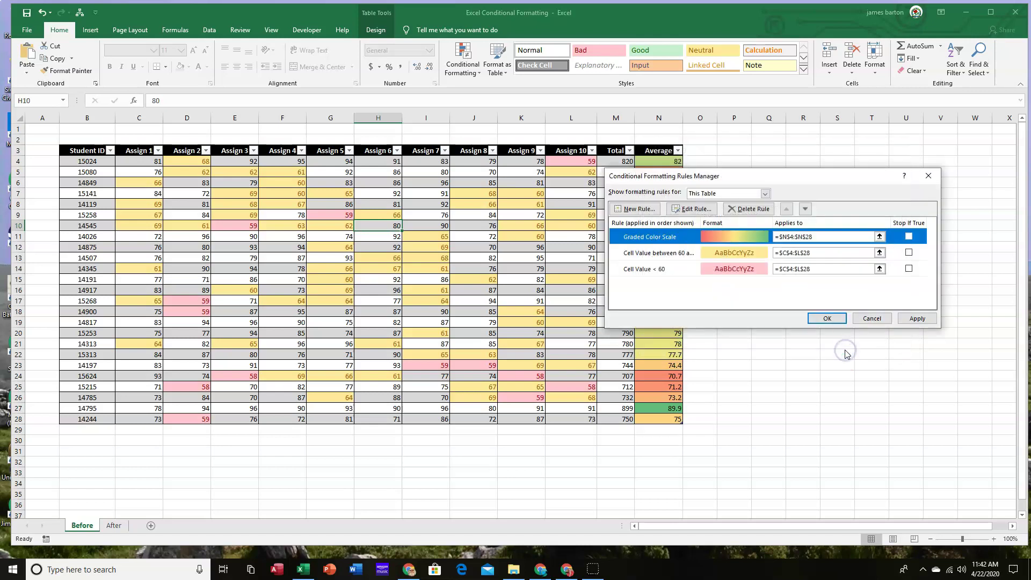
pyautogui.click(828, 318)
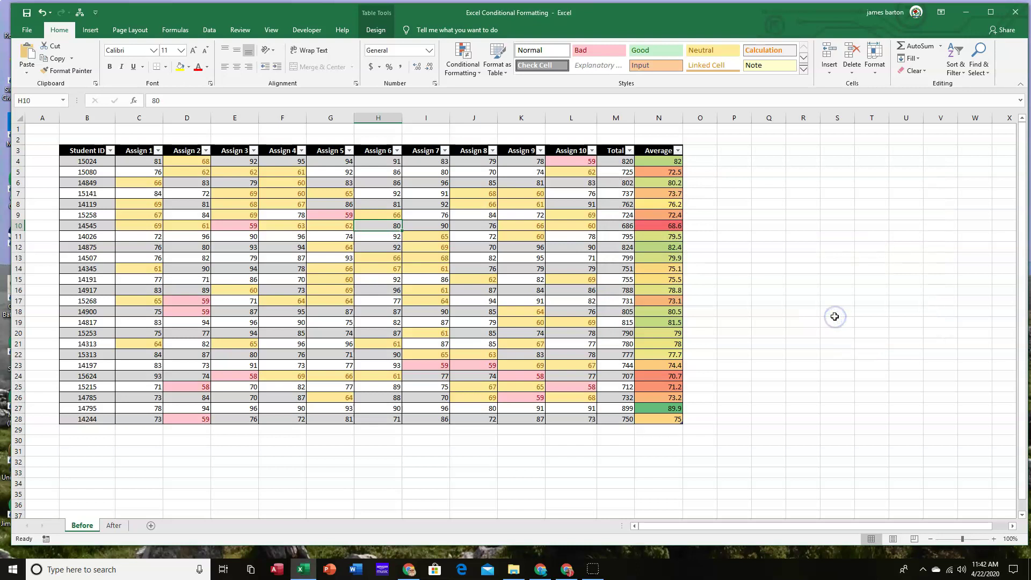